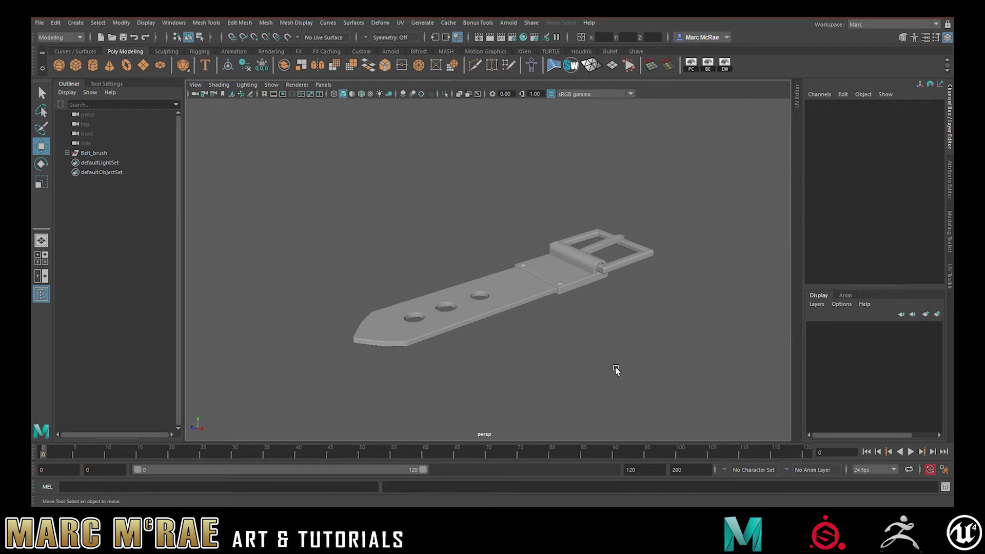
Step: Tilt the view down and select the buckle, holed middle and tip pieces in turn
alt+drag(606, 323, 585, 343)
scroll(563, 310, up, 3)
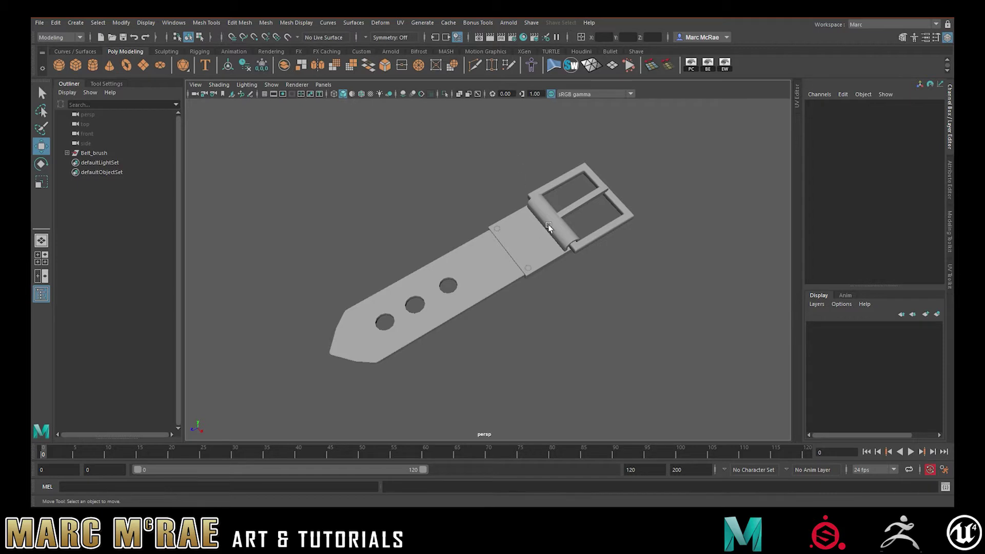
click(564, 236)
click(434, 300)
click(434, 300)
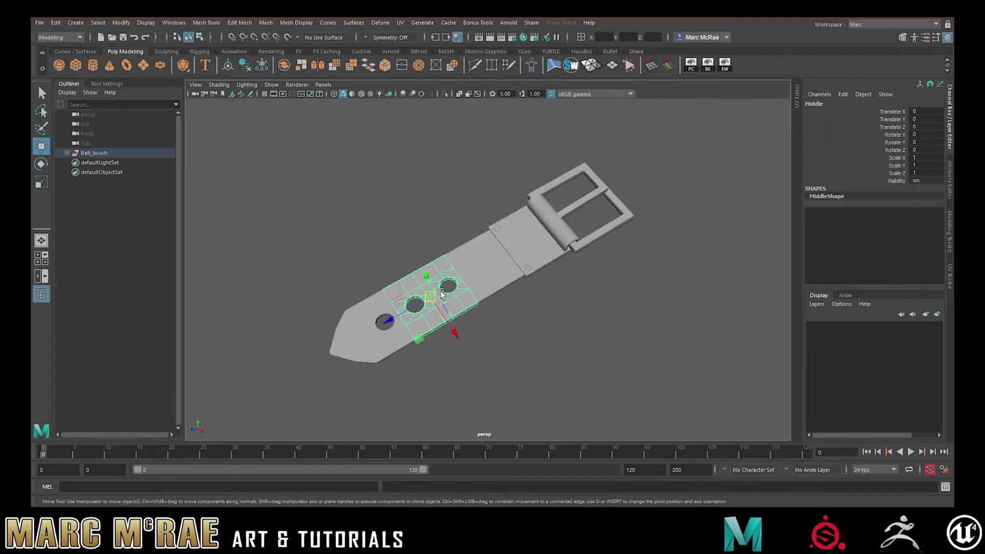
click(369, 333)
click(429, 303)
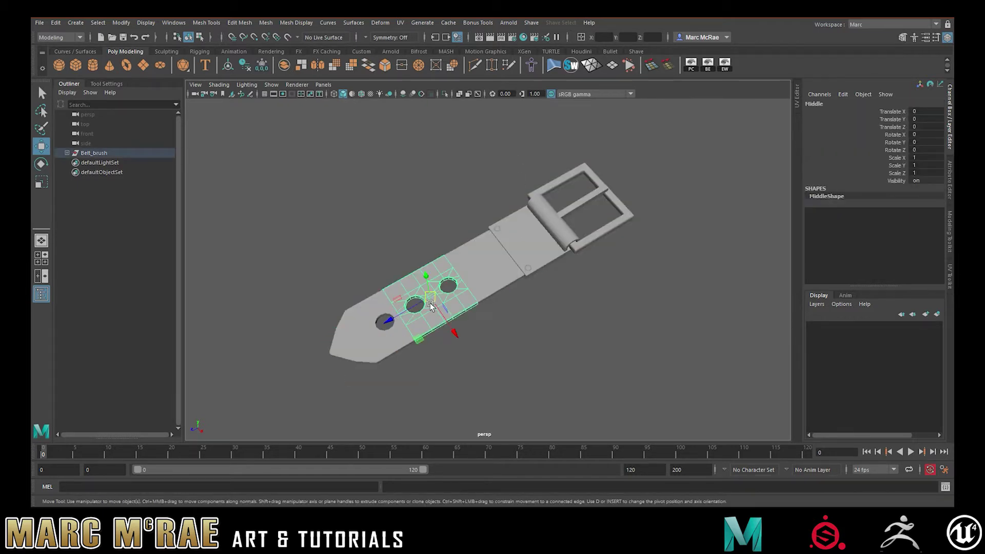
click(498, 256)
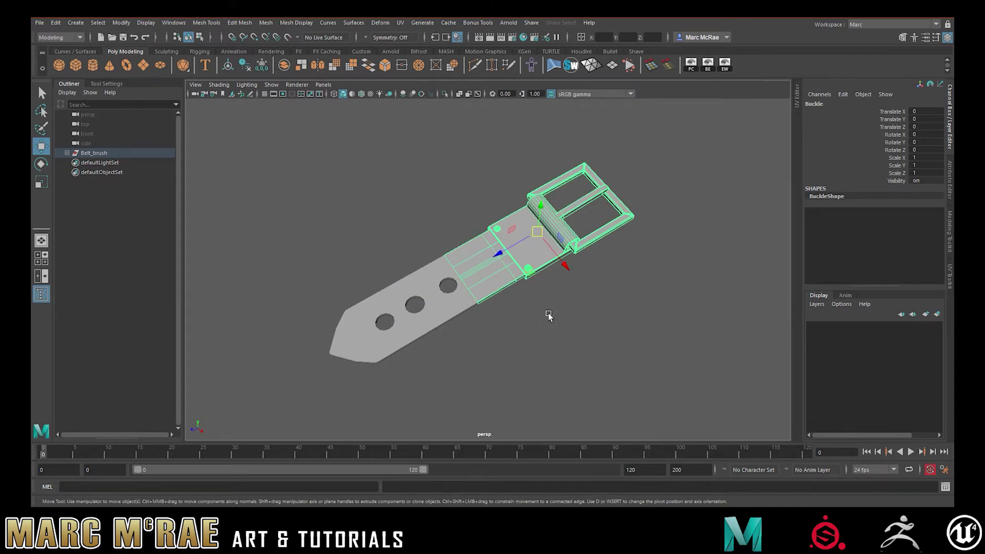
click(438, 291)
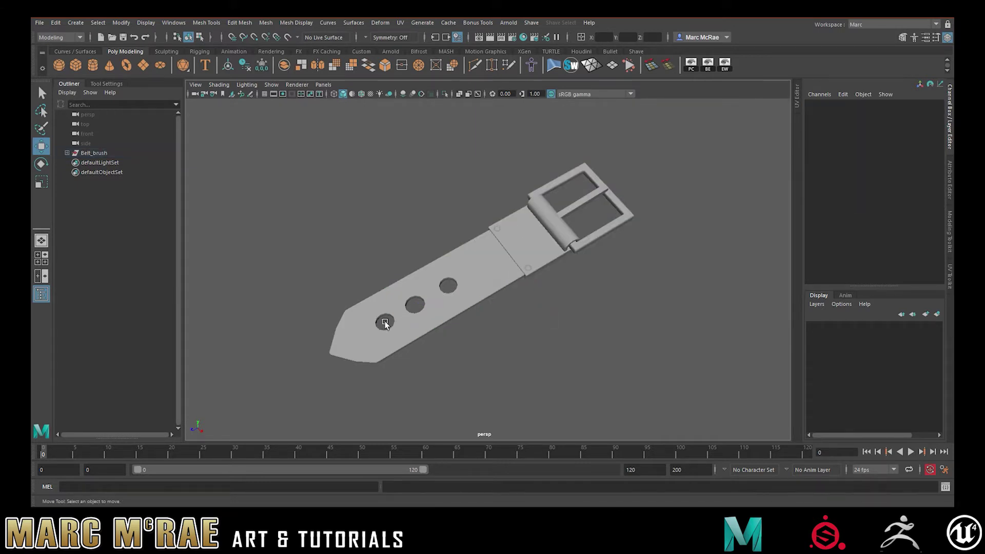
click(365, 318)
click(476, 270)
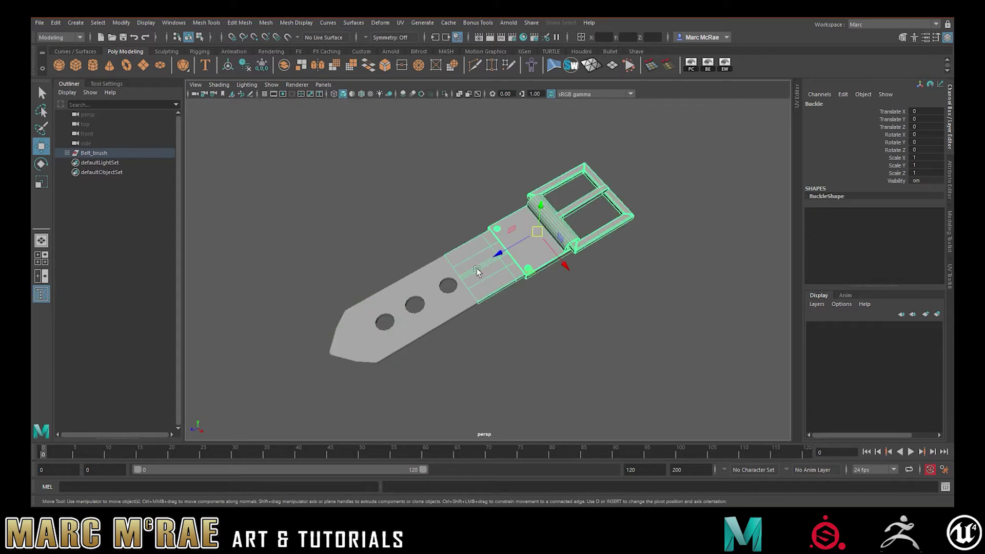
click(426, 284)
Step: Expand Belt_brush in the Outliner to list Middle, Buckle and Tip, then reselect each piece
click(368, 309)
click(67, 153)
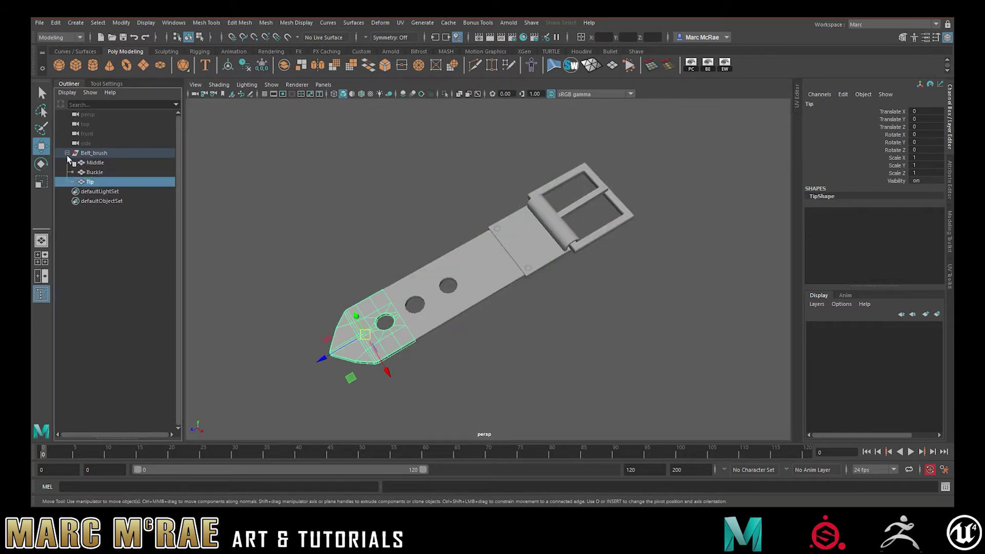
click(539, 229)
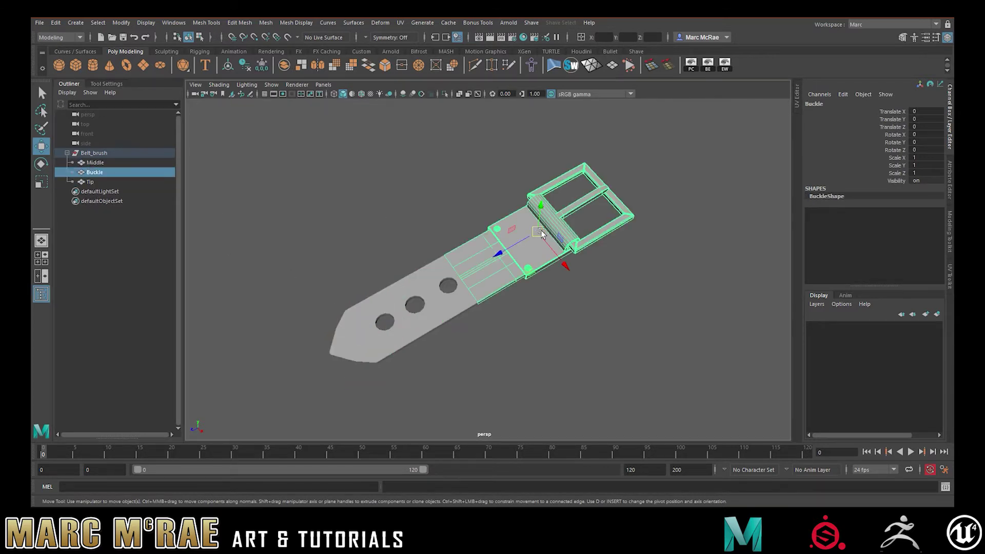
click(450, 308)
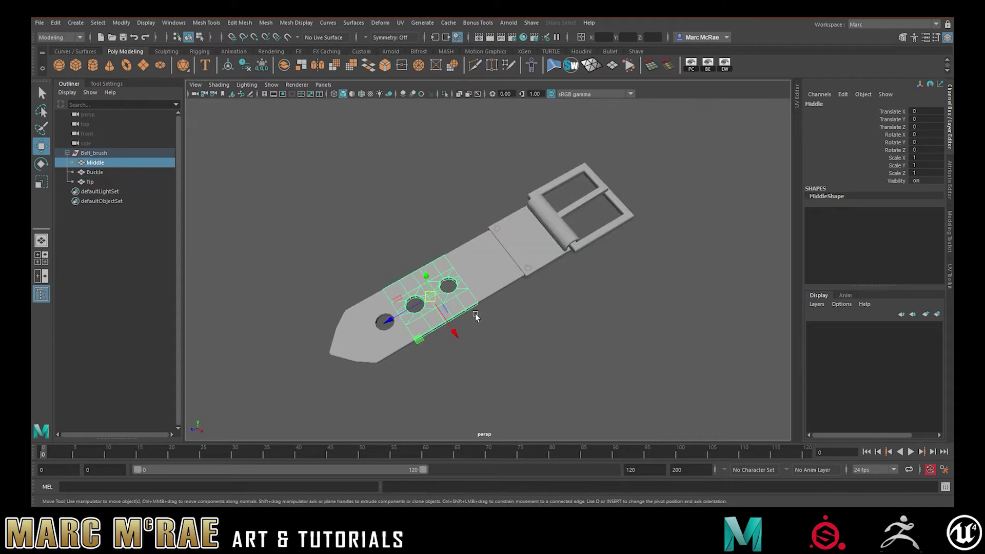
click(369, 341)
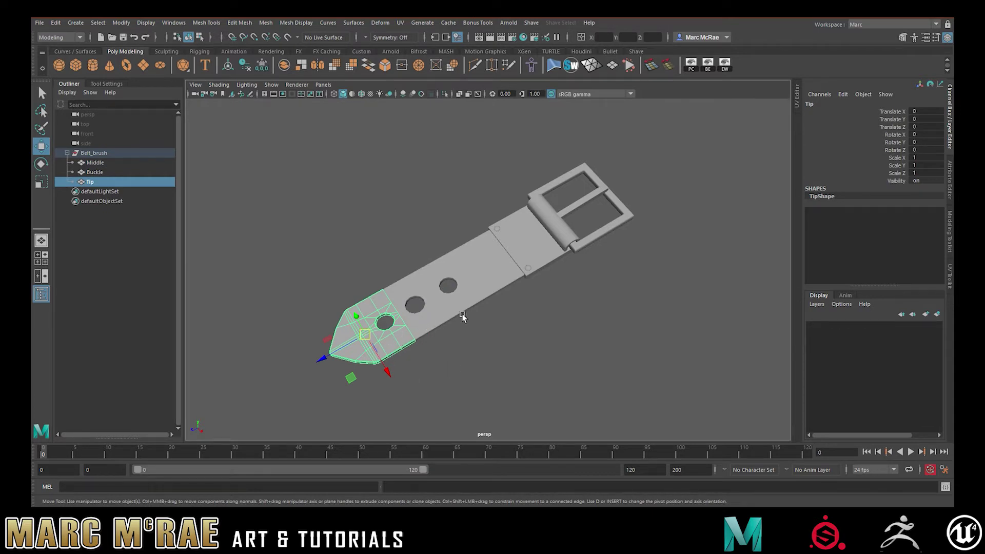
click(460, 297)
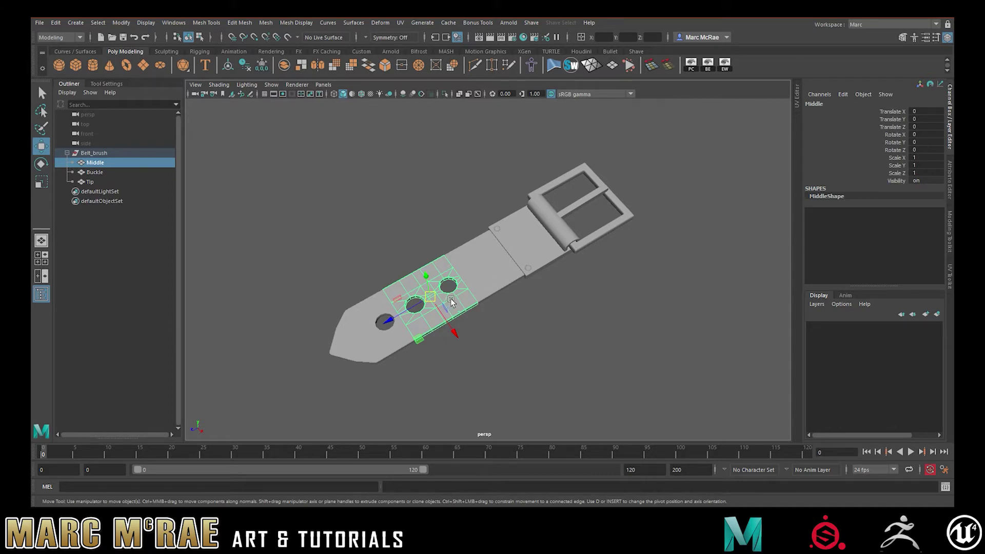
Step: Alternate selecting the buckle, middle and tip sections to confirm they are separate meshes
click(526, 247)
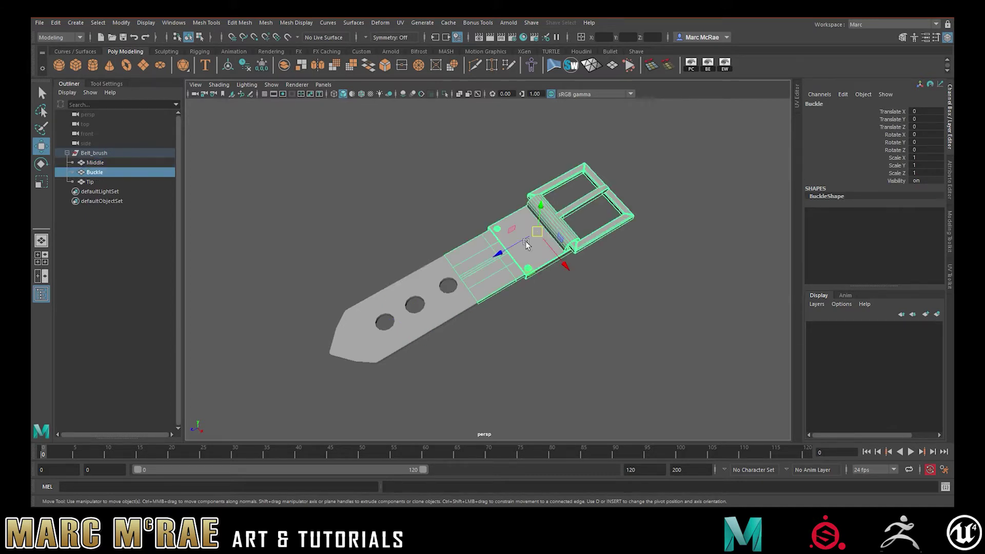
click(361, 328)
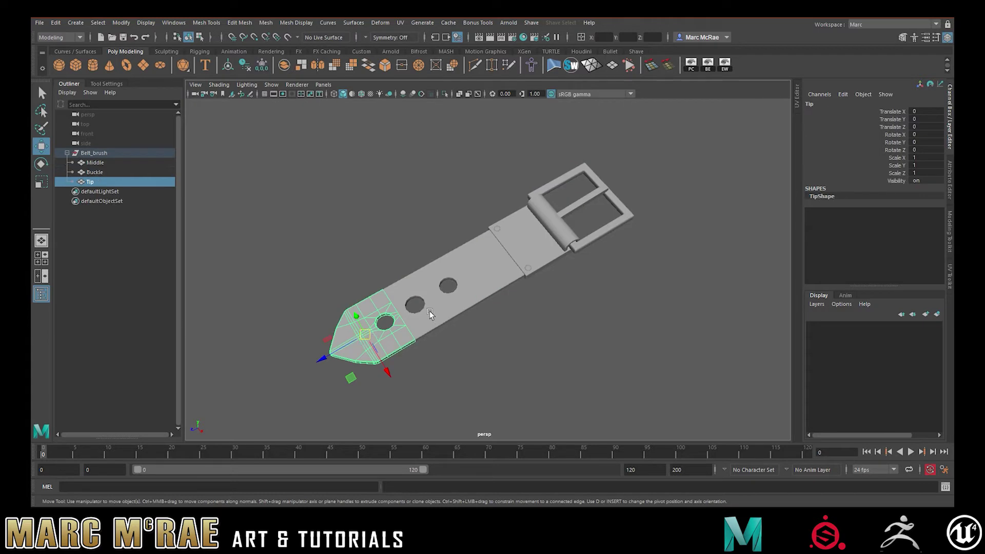
click(443, 308)
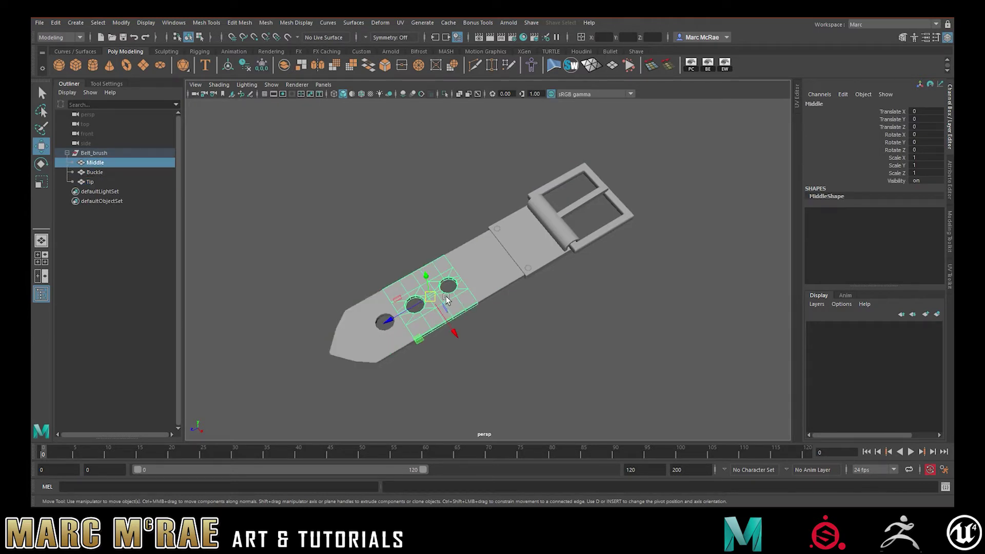
click(529, 244)
click(367, 329)
click(506, 265)
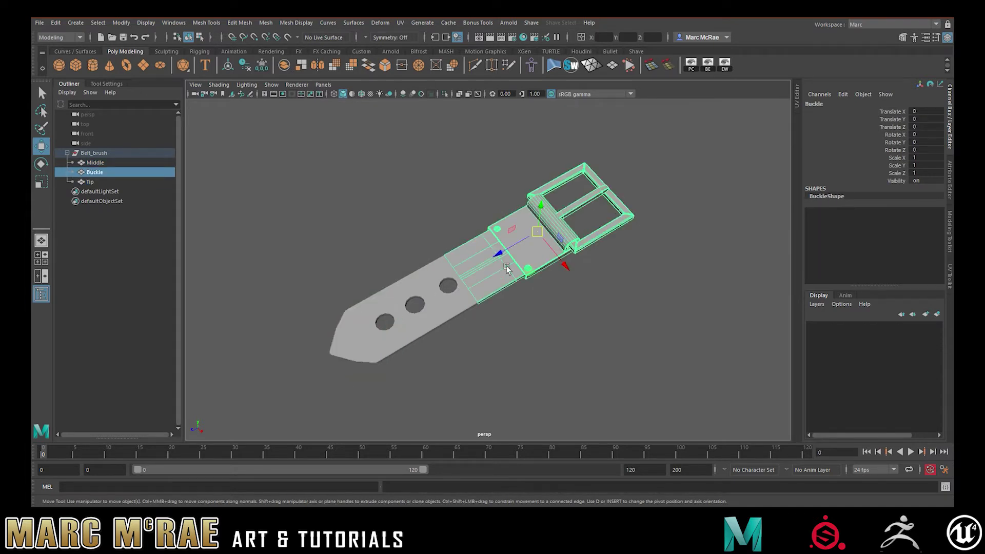
click(383, 334)
click(528, 262)
click(372, 332)
click(520, 253)
click(455, 281)
Step: Zoom out to the whole belt and select the tip, middle and buckle sections
click(395, 337)
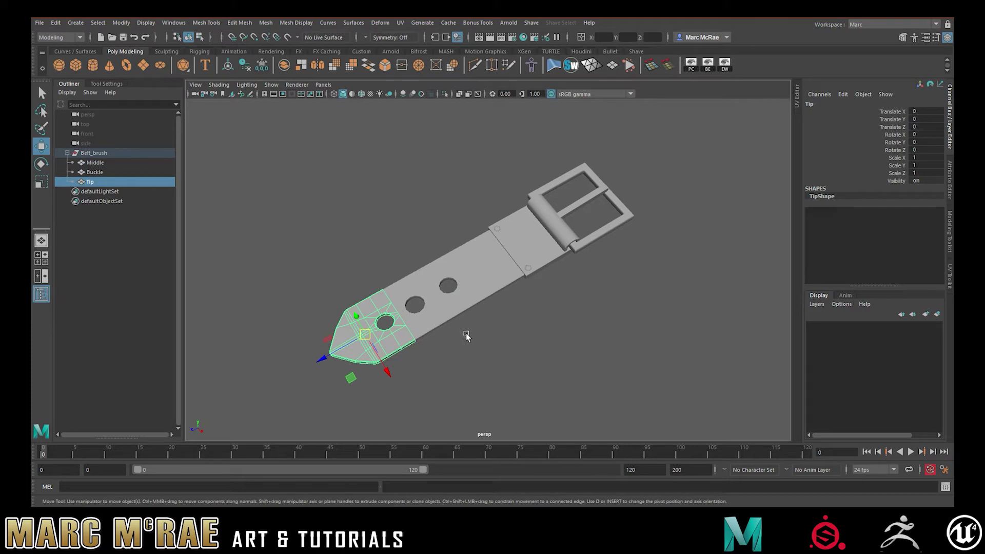
scroll(472, 337, up, 3)
alt+drag(503, 352, 492, 325)
click(359, 290)
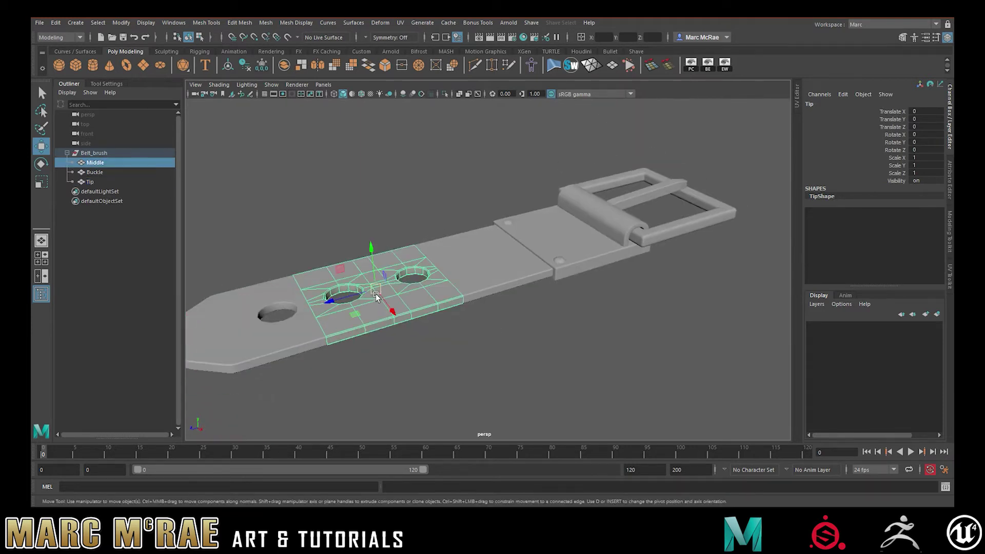
click(465, 235)
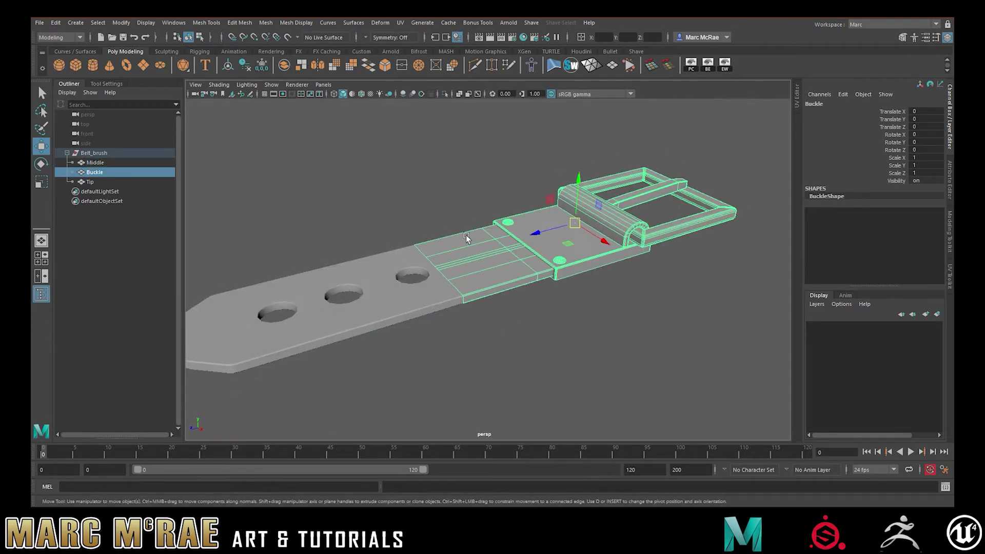
Step: Turn on Wireframe on Shaded and select each part to see its edge layout
click(361, 93)
click(450, 303)
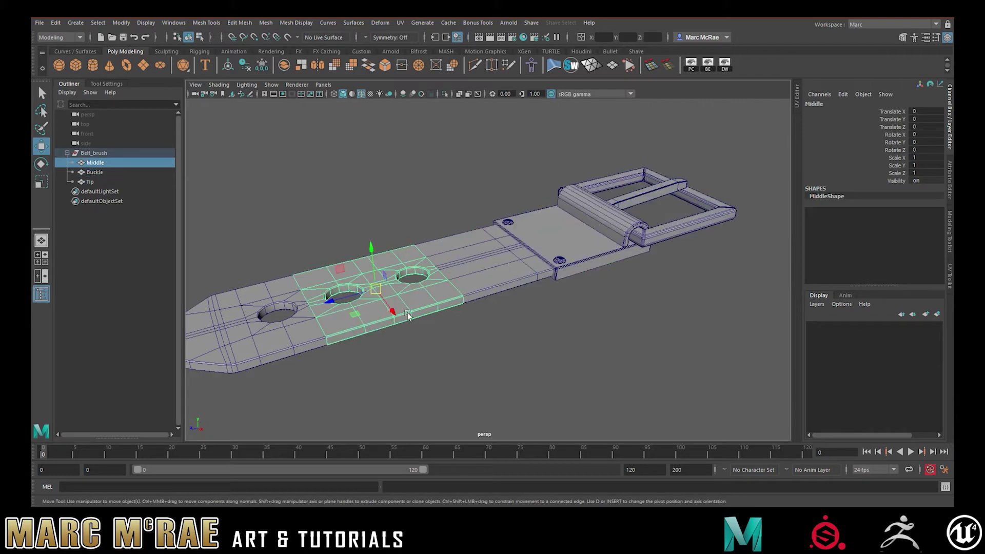
click(310, 343)
click(458, 307)
click(484, 285)
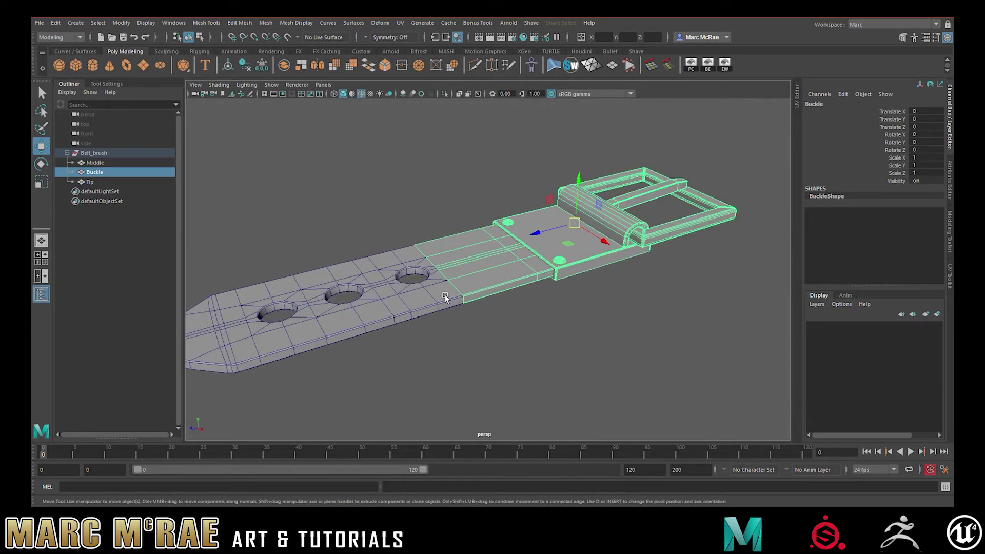
click(444, 294)
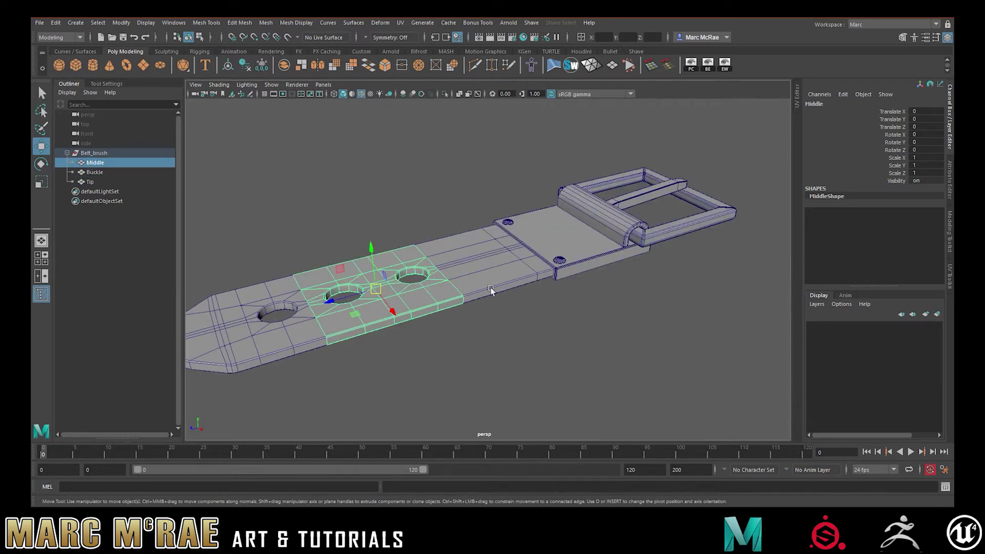
Step: Reorient the view, clear the selection and frame the whole belt with F
alt+drag(439, 270, 530, 247)
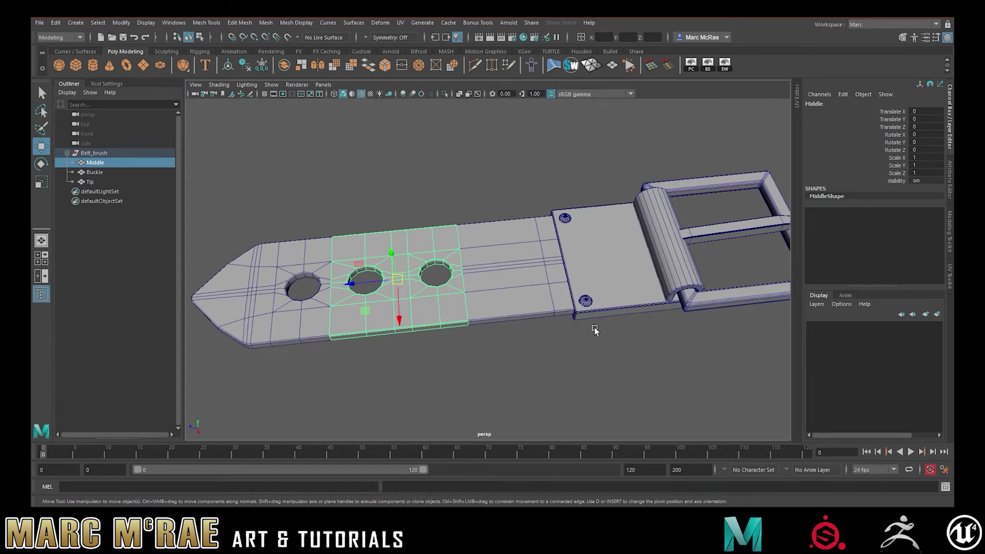
scroll(626, 357, down, 2)
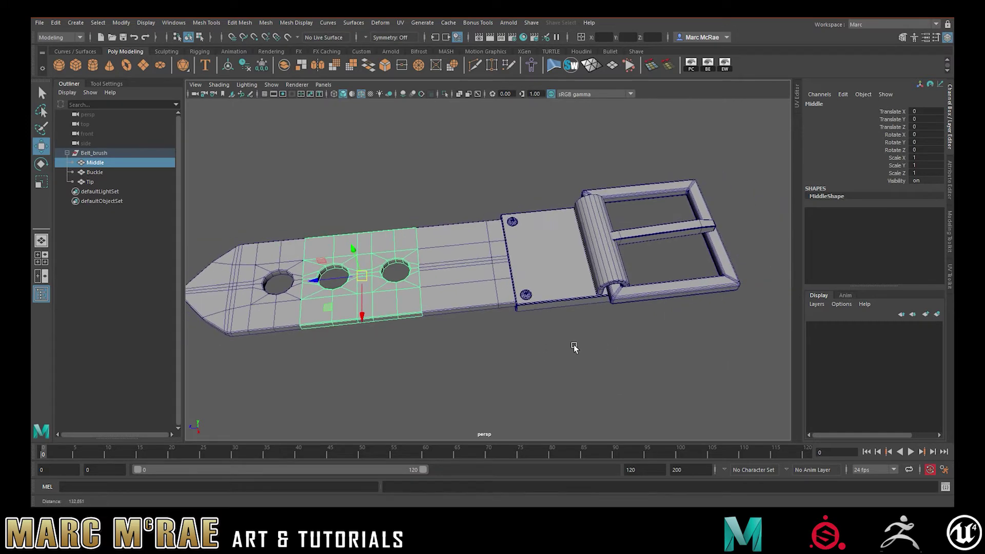
scroll(573, 348, down, 2)
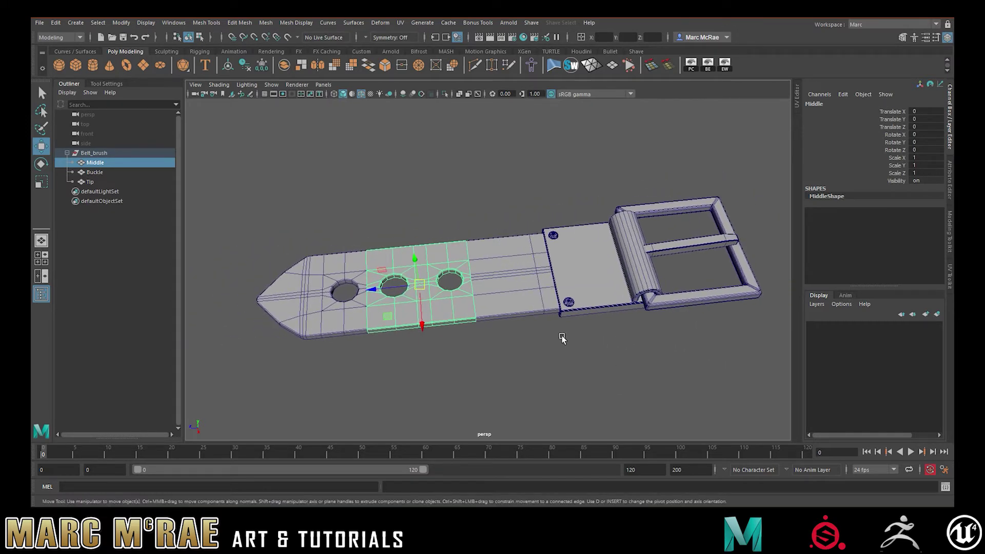
mouse_move(646, 345)
alt+mouse_down()
mouse_move(661, 352)
mouse_move(645, 339)
alt+mouse_up()
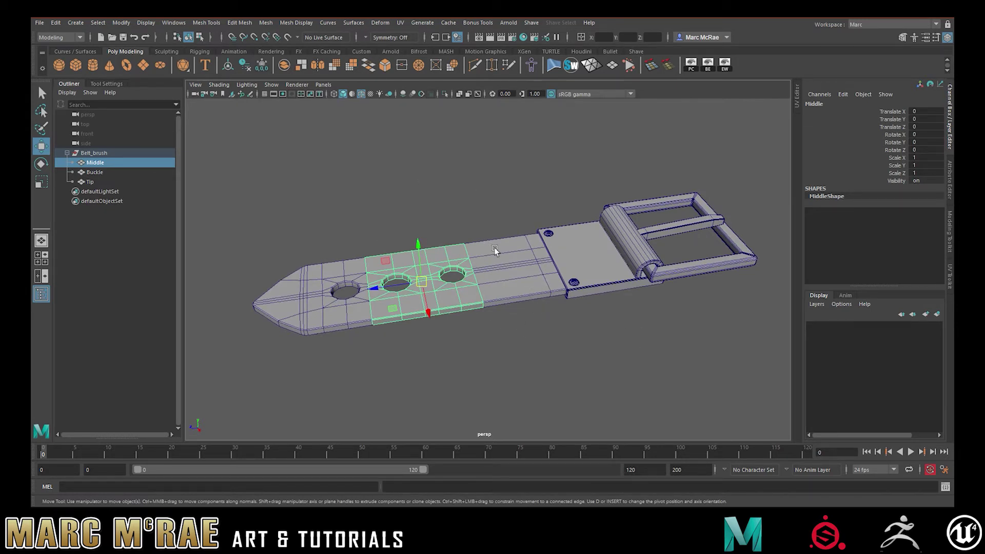
click(512, 281)
click(367, 301)
click(308, 193)
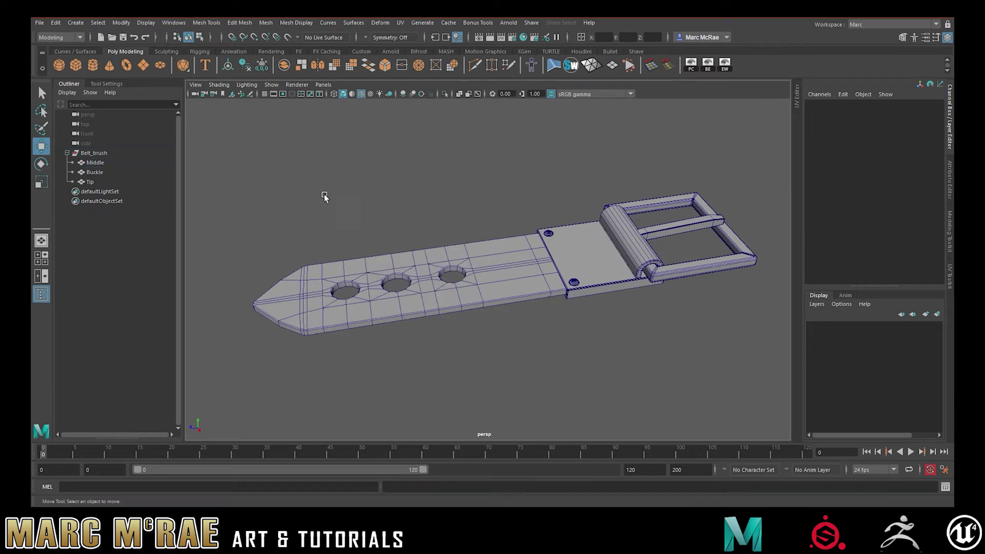
key(f)
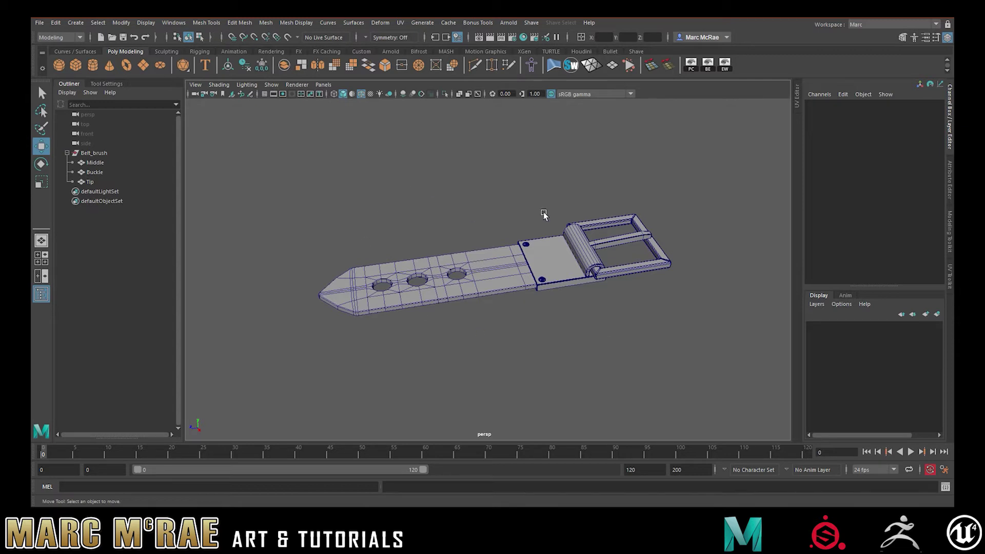
alt+drag(461, 331, 518, 320)
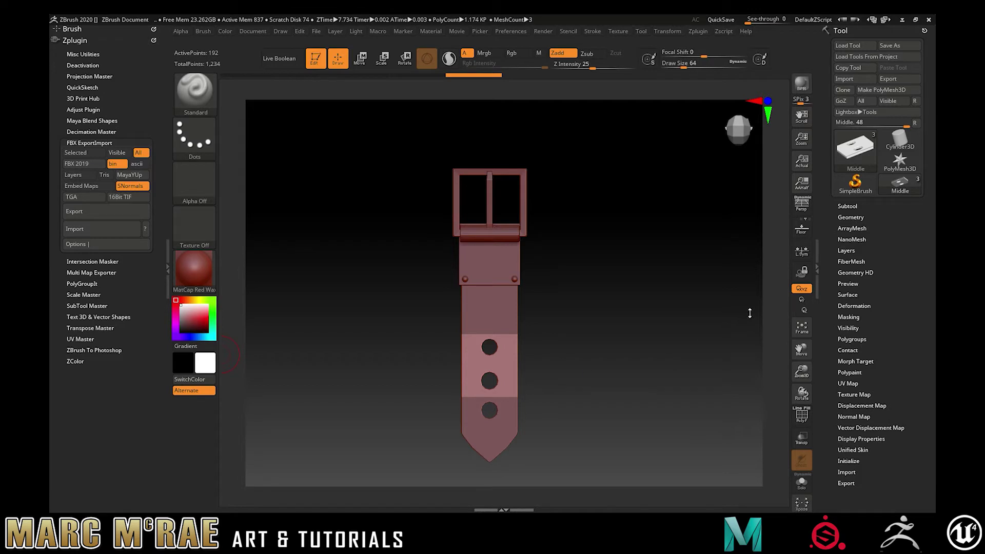
Step: Show polygon frames and select the buckle, holed middle and tip subtools in turn
click(801, 415)
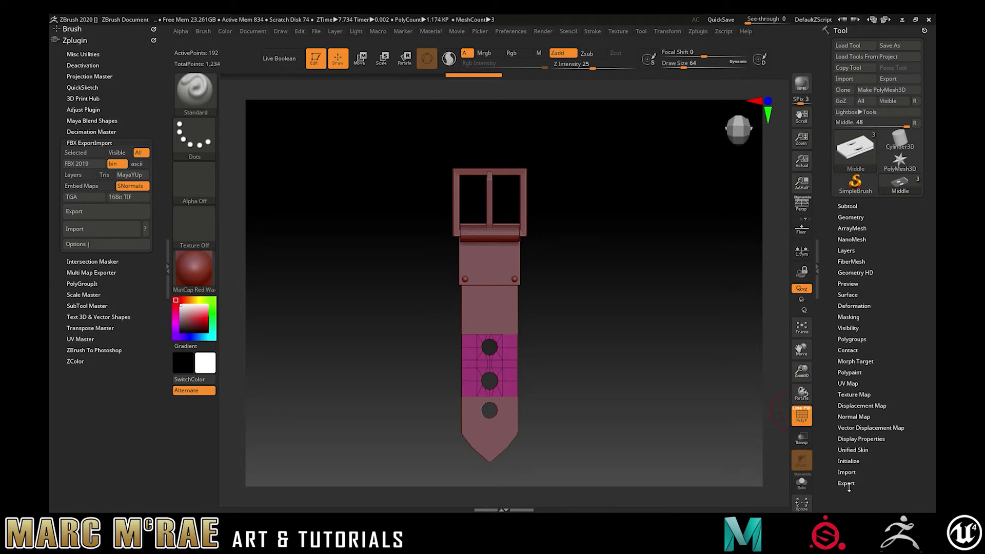
alt+click(513, 317)
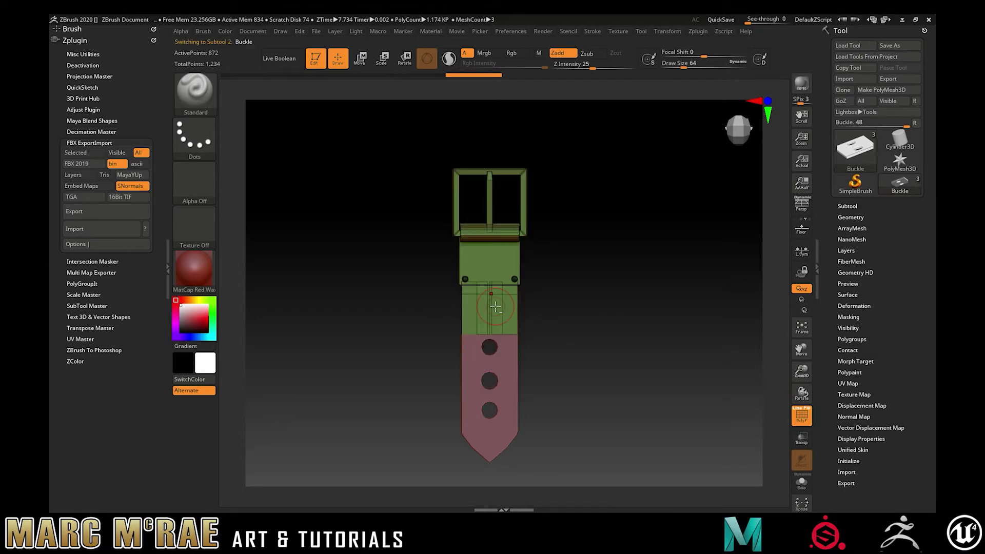
alt+click(496, 389)
alt+click(501, 318)
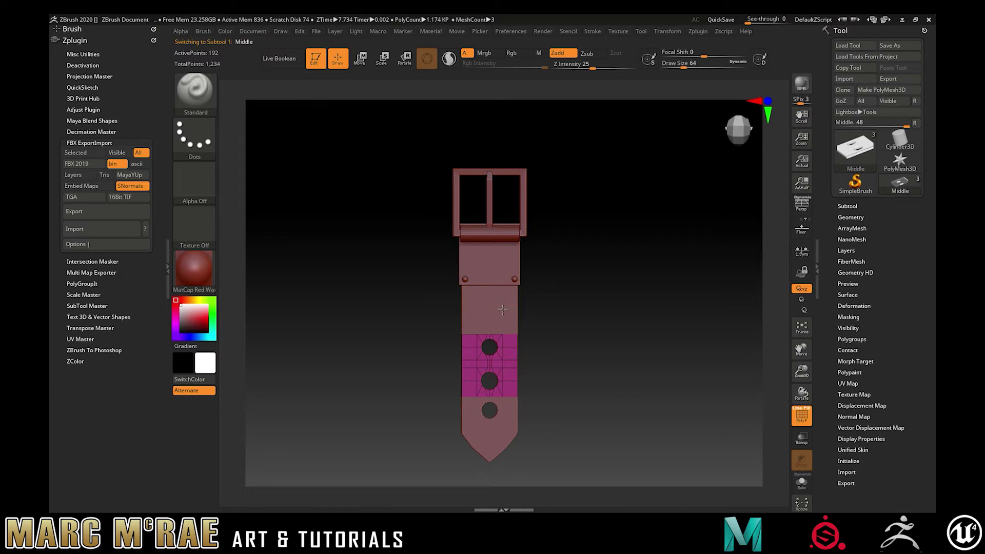
alt+click(501, 300)
alt+click(508, 389)
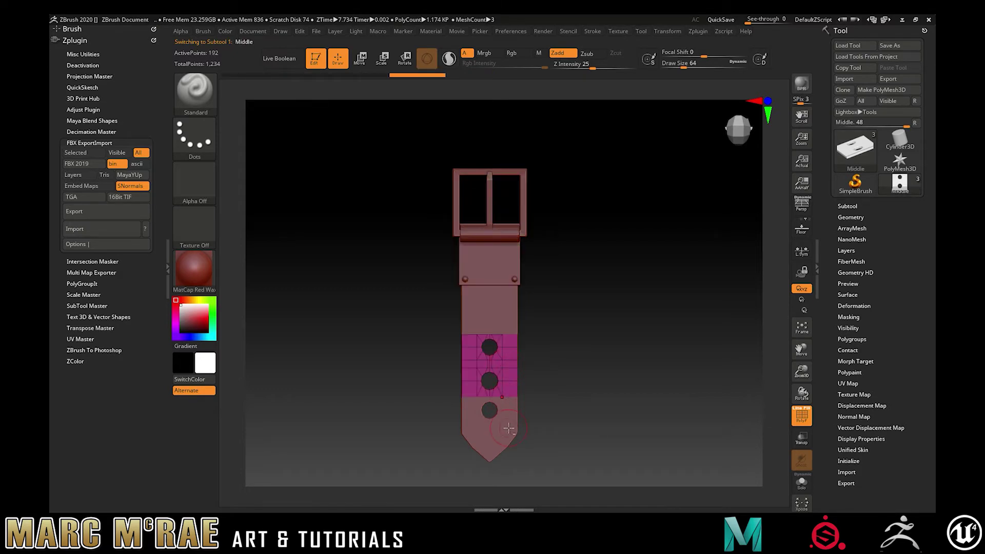
alt+click(509, 429)
alt+click(505, 376)
Step: Cycle again through the buckle, middle and tip parts to check they are separate
alt+click(506, 329)
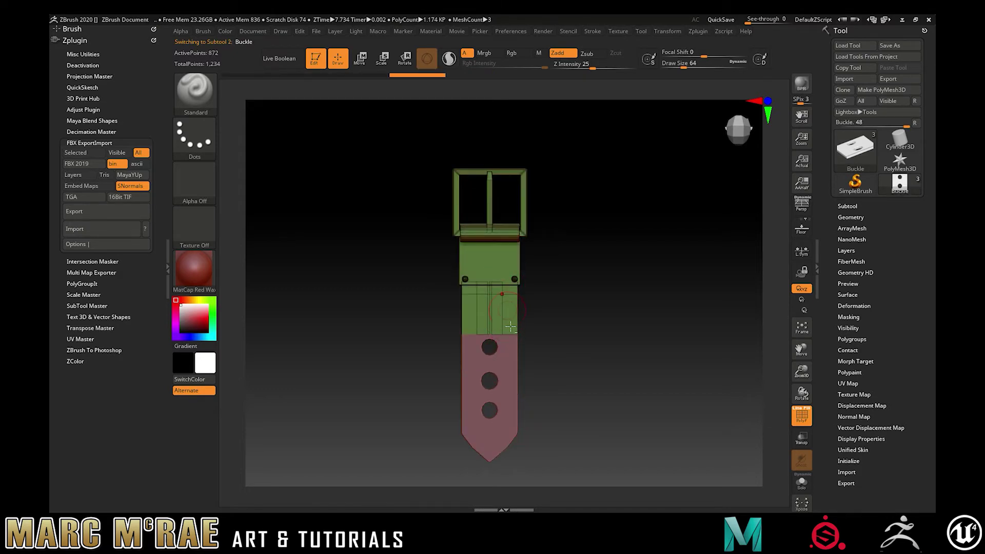
alt+click(516, 361)
alt+click(508, 421)
alt+click(507, 341)
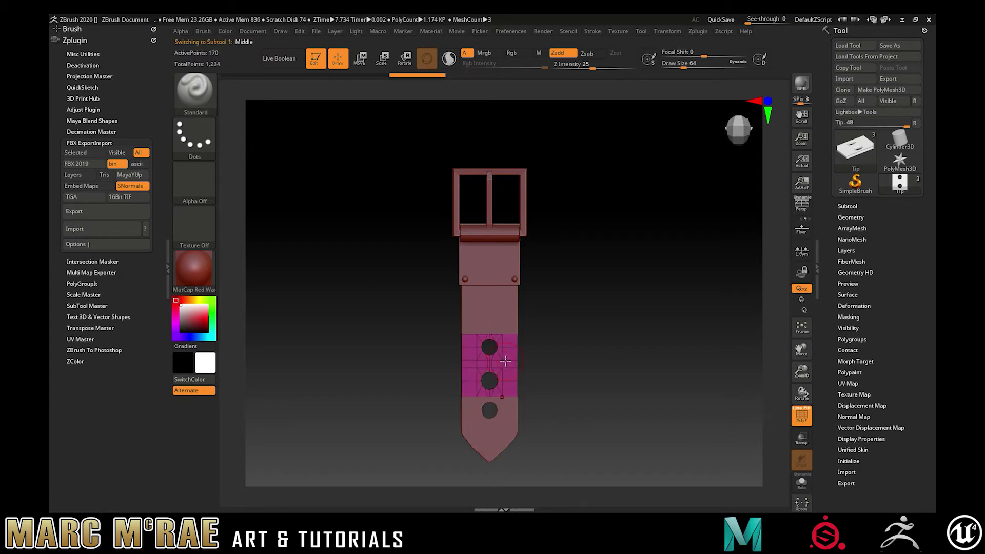
alt+click(505, 314)
alt+click(504, 349)
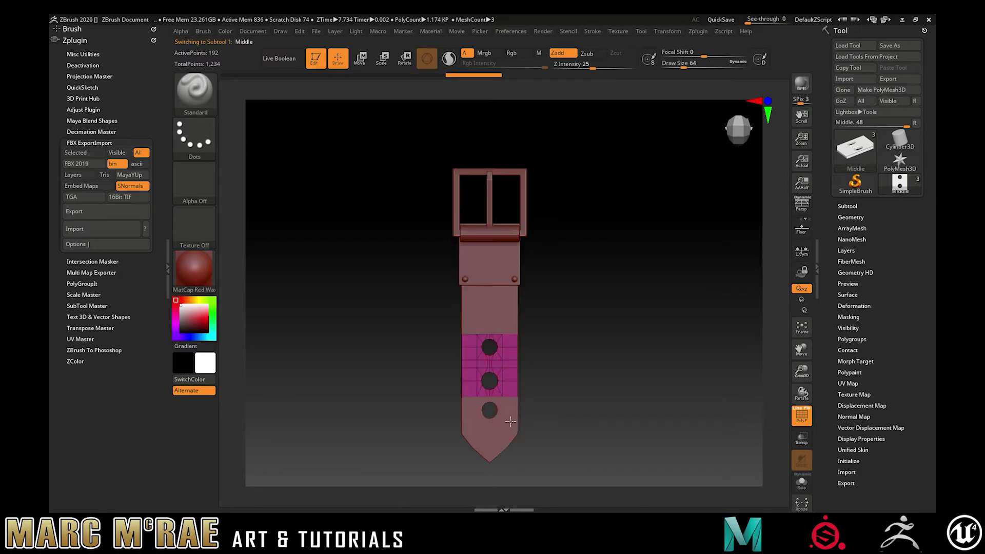
alt+click(516, 399)
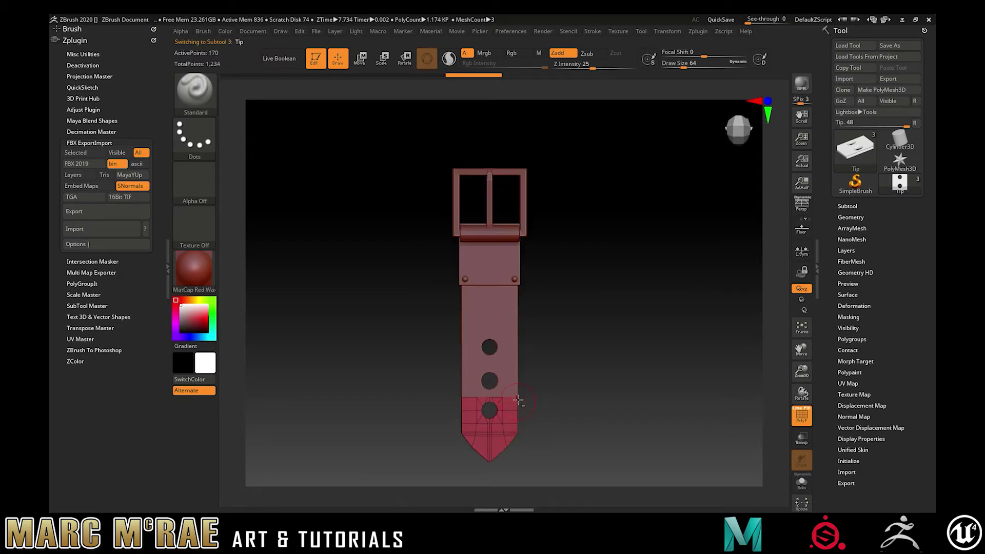
Step: Expand the Subtool list, make Middle the active subtool, and choose MergeDown
click(846, 206)
click(865, 237)
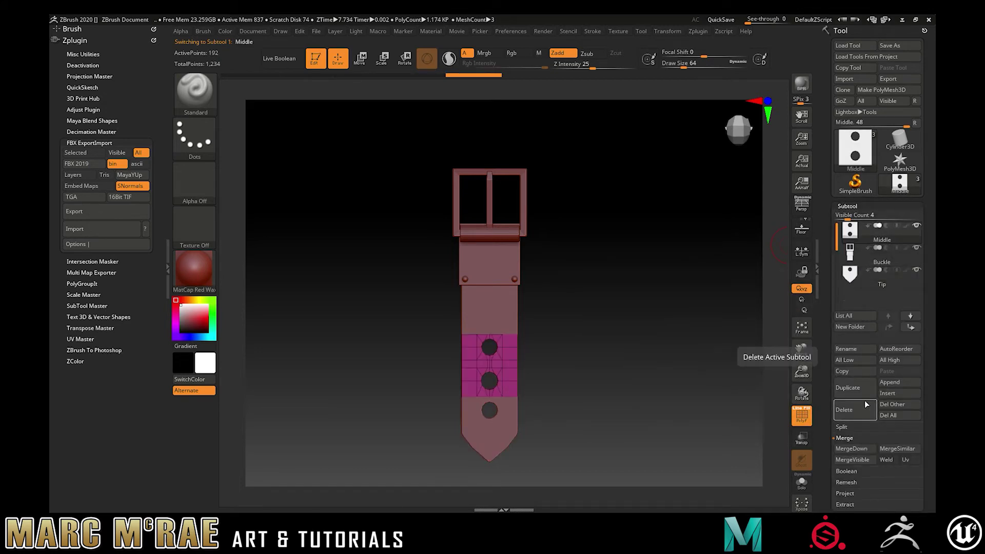
click(862, 449)
Step: Confirm the merge, then create a new InsertMesh brush from the merged belt mesh
click(769, 471)
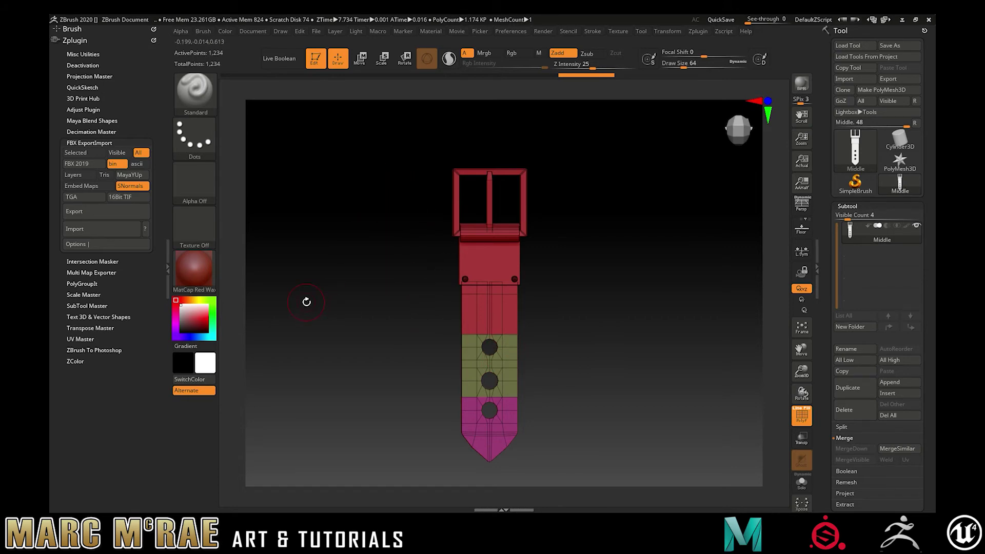
key(b)
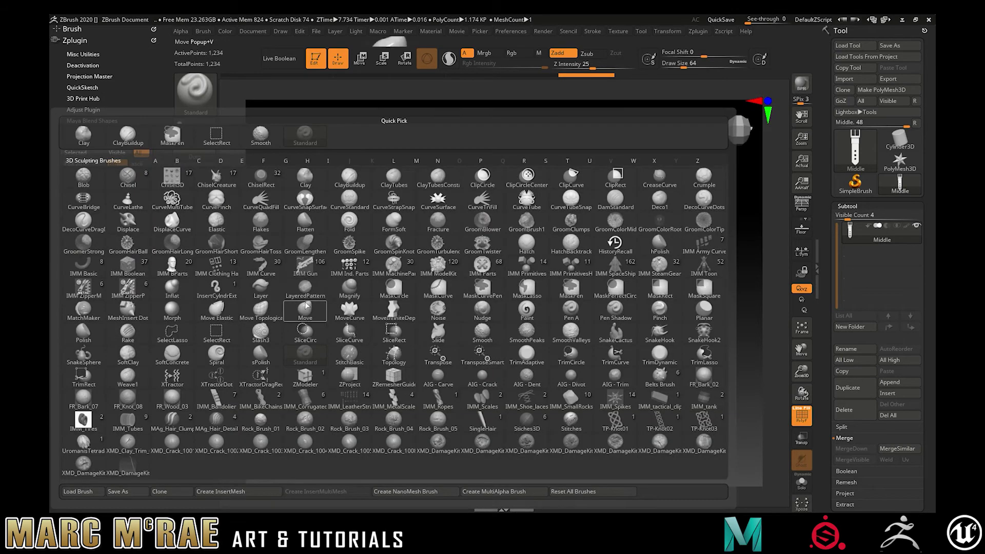
click(212, 494)
click(443, 183)
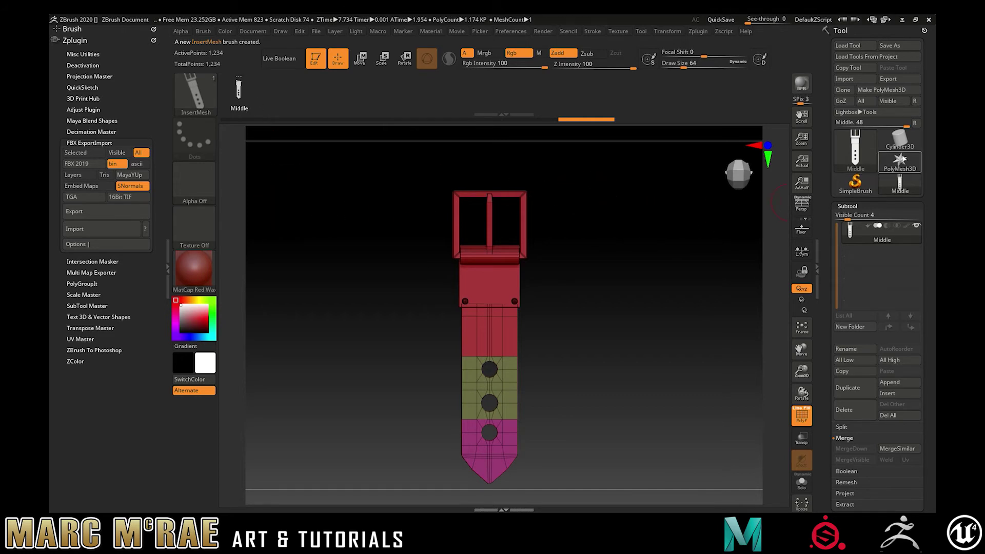
Step: Set the belt brush's stroke to Curve Mode with Lock Start and Lock End enabled
click(592, 31)
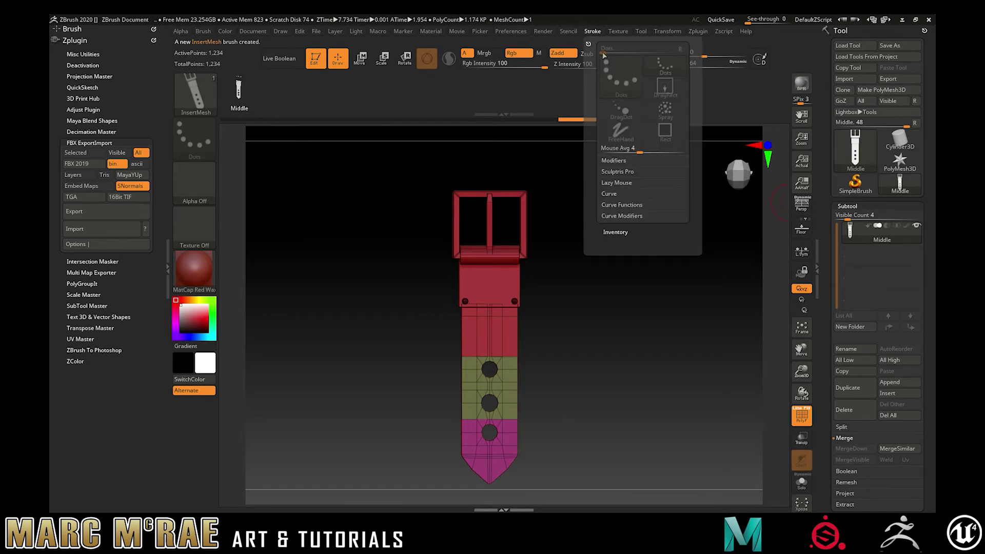
click(609, 194)
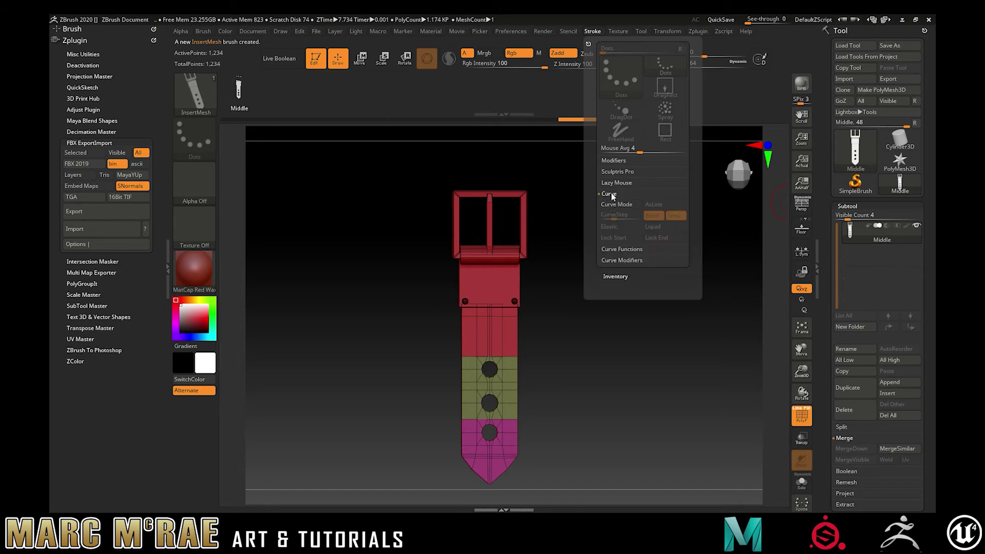
click(615, 204)
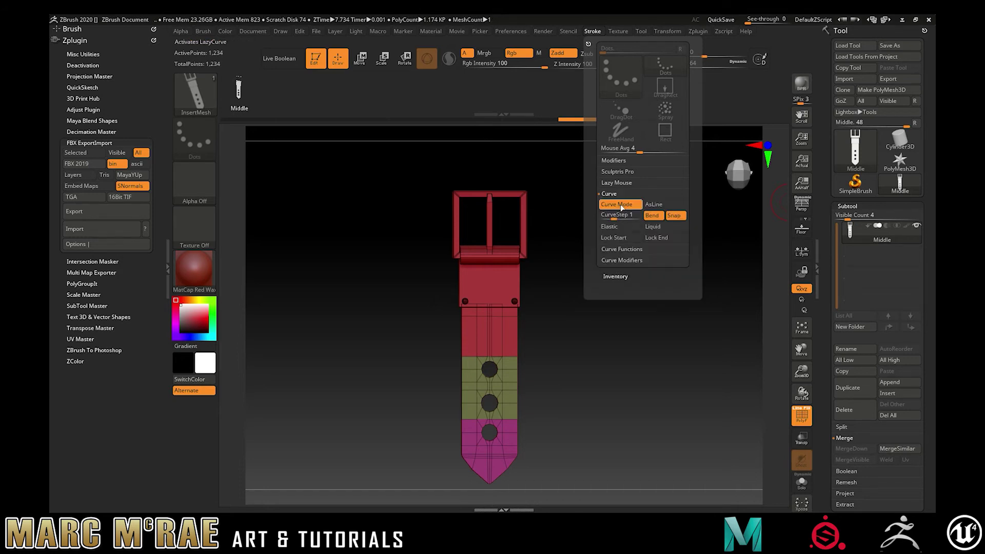
click(606, 238)
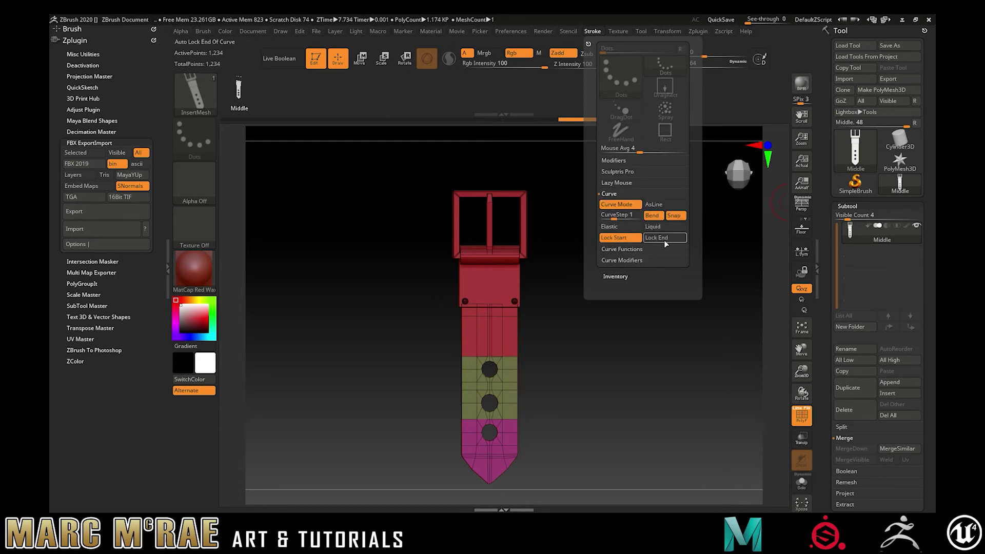
click(661, 238)
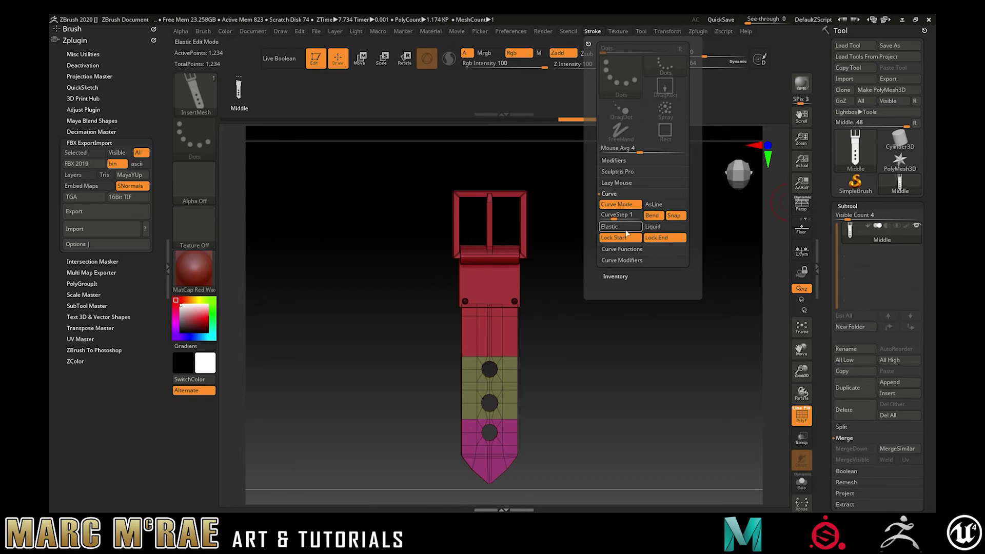
Step: Expand Brush > Modifiers and check that Tri Parts is enabled for the belt brush
click(66, 29)
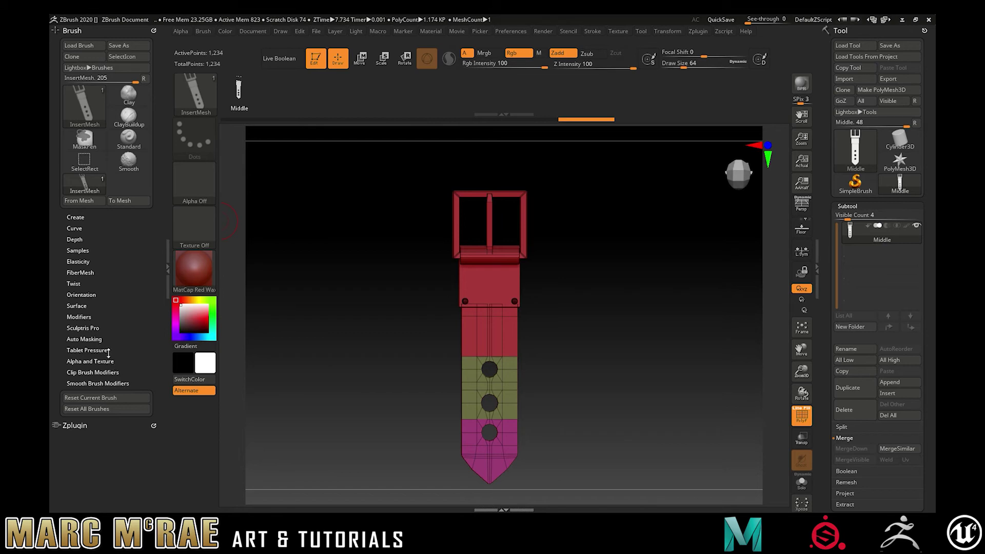
click(82, 317)
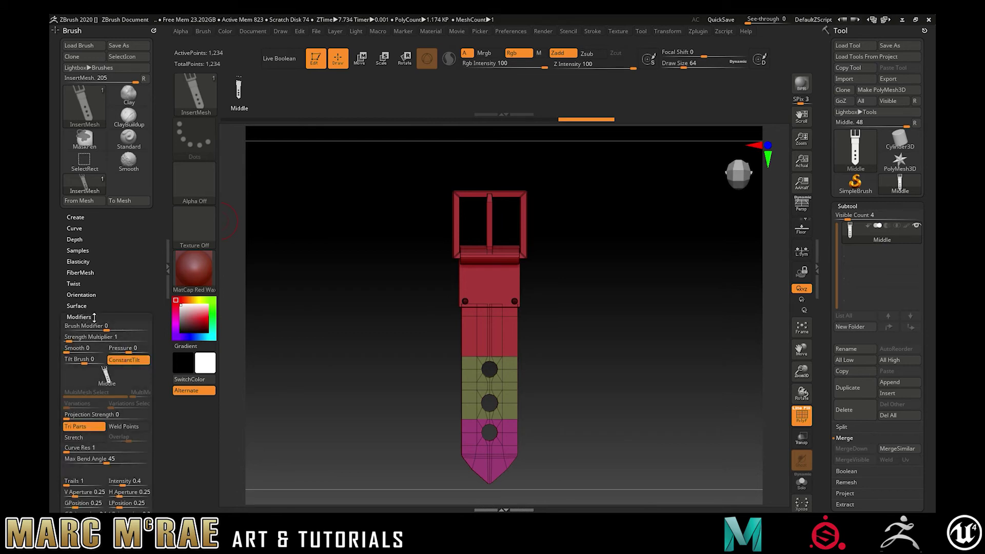
scroll(103, 359, down, 3)
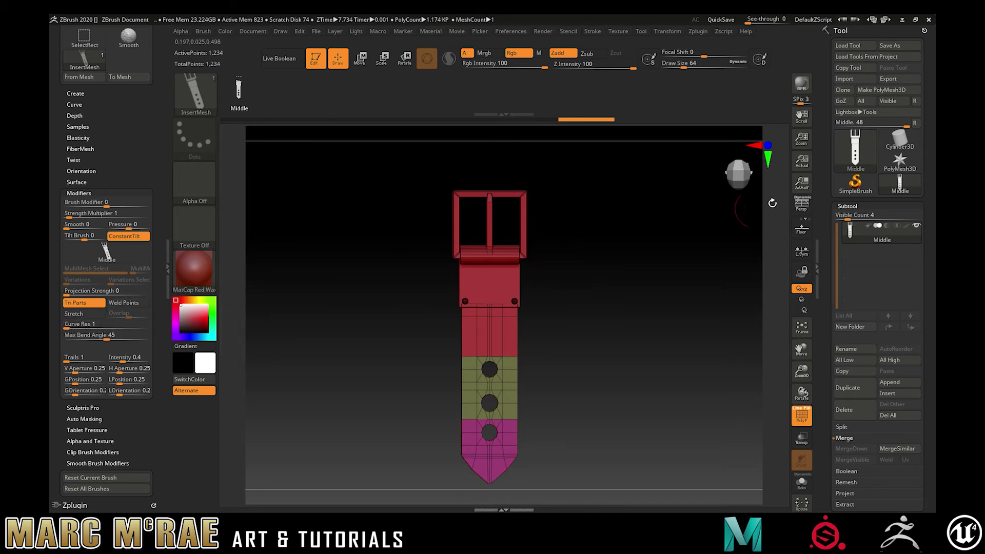
Step: Load Cylinder3D, turn it to a front view, and convert it to a PolyMesh3D
click(909, 146)
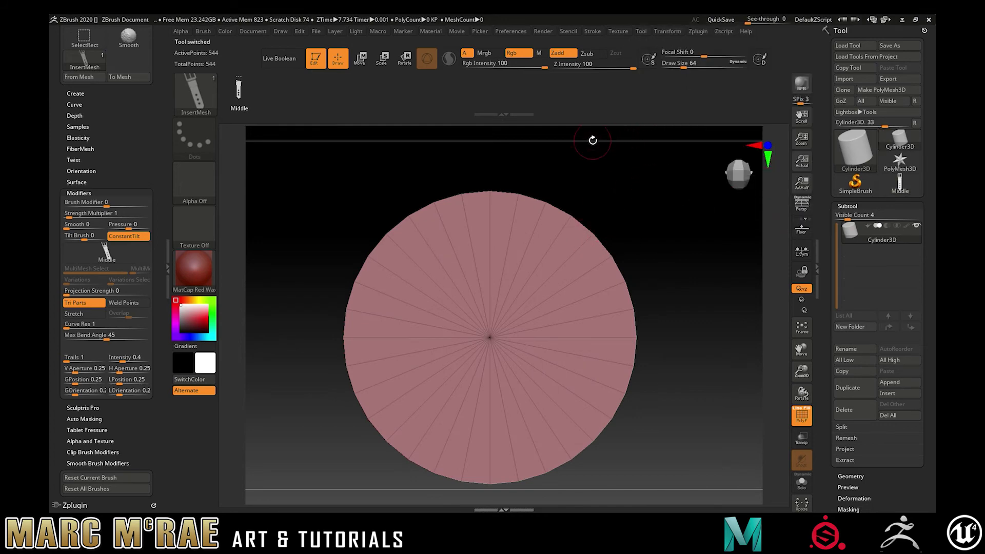
drag(668, 309, 684, 266)
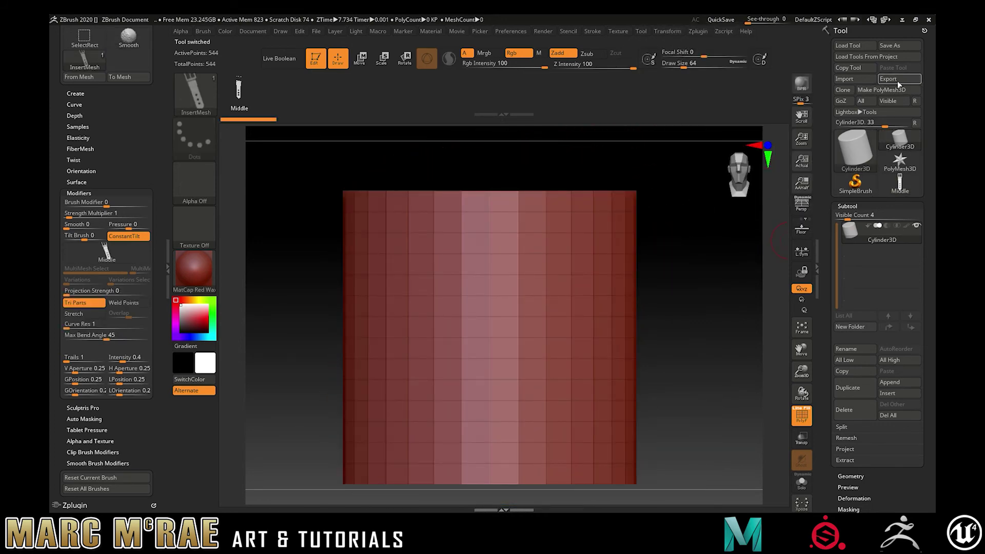
click(880, 90)
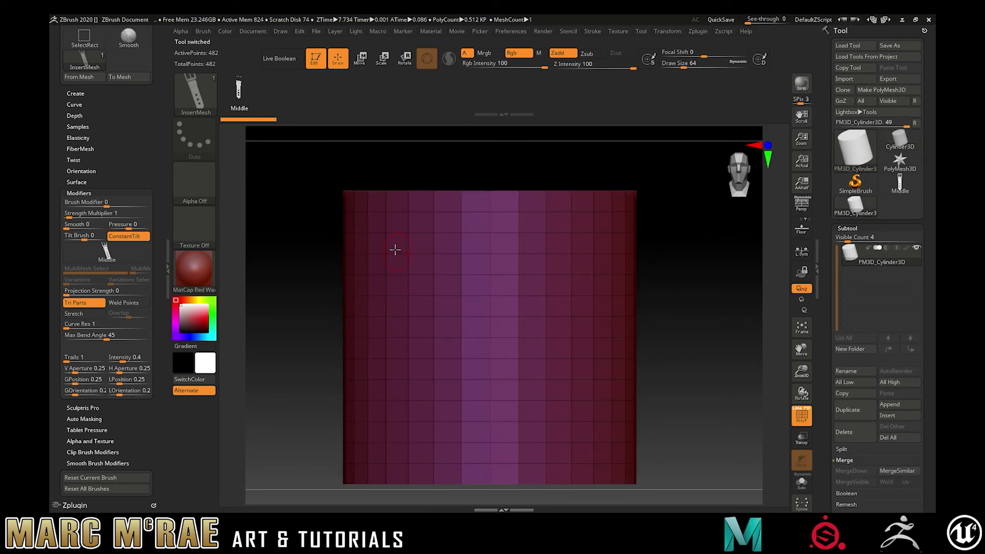
Step: Draw a diagonal belt curve across the cylinder, then turn on Weld Points
drag(491, 349, 589, 405)
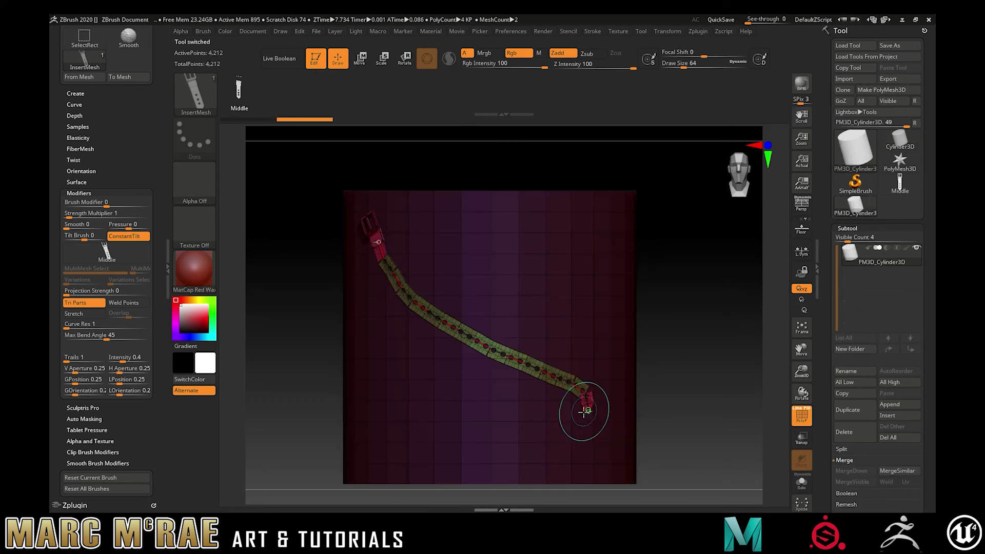
key(ctrl)
scroll(492, 345, up, 5)
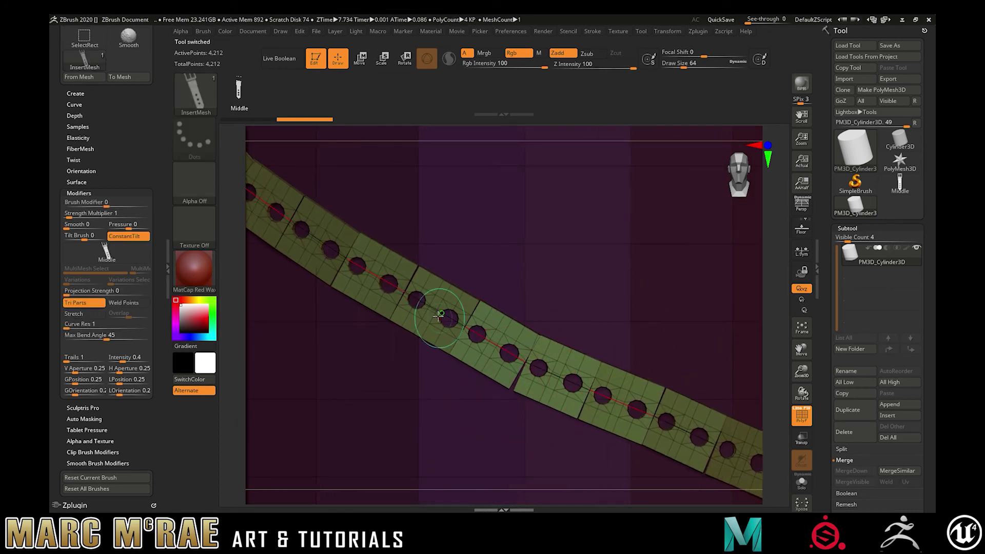
key(ctrl)
scroll(601, 318, down, 5)
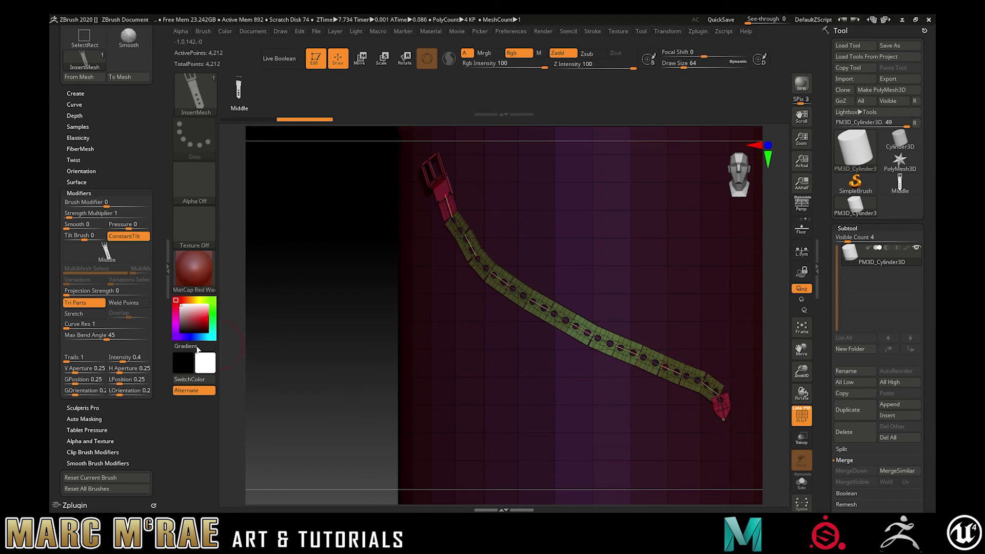
click(112, 306)
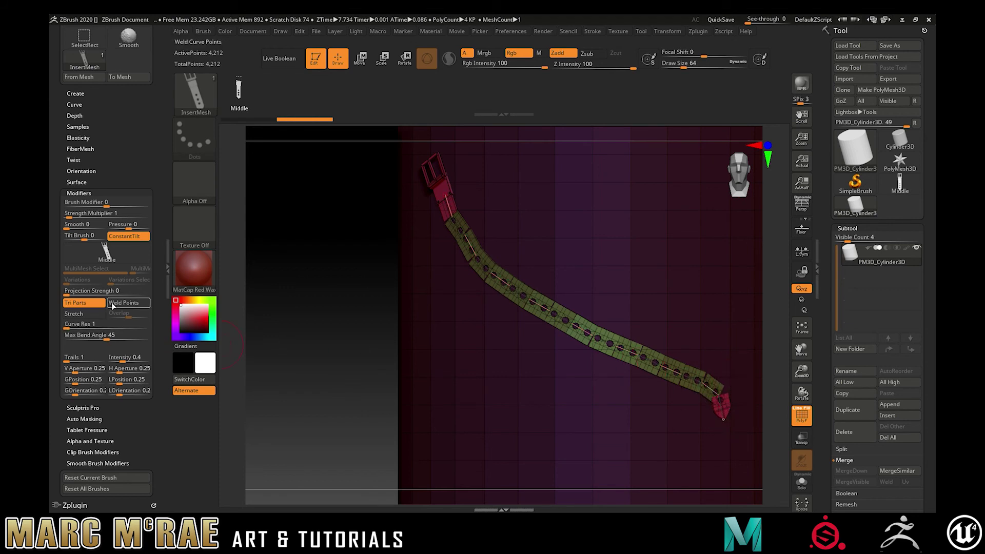
Step: Enable Stretch, raise Curve Res to 10, then test a looping belt stroke and undo it
click(74, 313)
drag(66, 326, 100, 329)
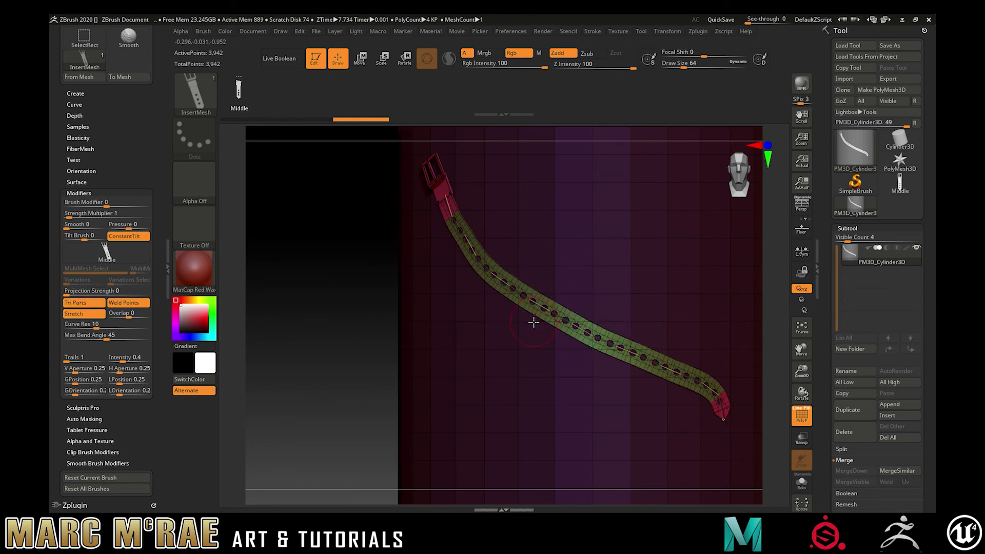
key(ctrl)
mouse_move(552, 337)
ctrl+right_down()
mouse_move(765, 353)
mouse_move(564, 355)
ctrl+right_up()
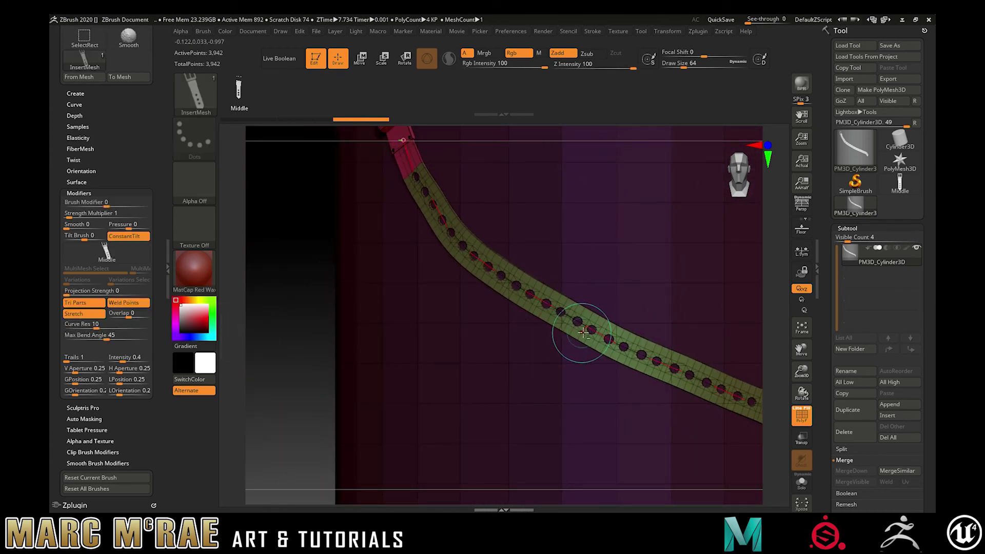
mouse_move(375, 291)
mouse_down()
mouse_move(412, 351)
mouse_move(471, 373)
mouse_move(510, 345)
mouse_move(554, 349)
mouse_move(605, 429)
mouse_move(535, 479)
mouse_move(380, 475)
mouse_up()
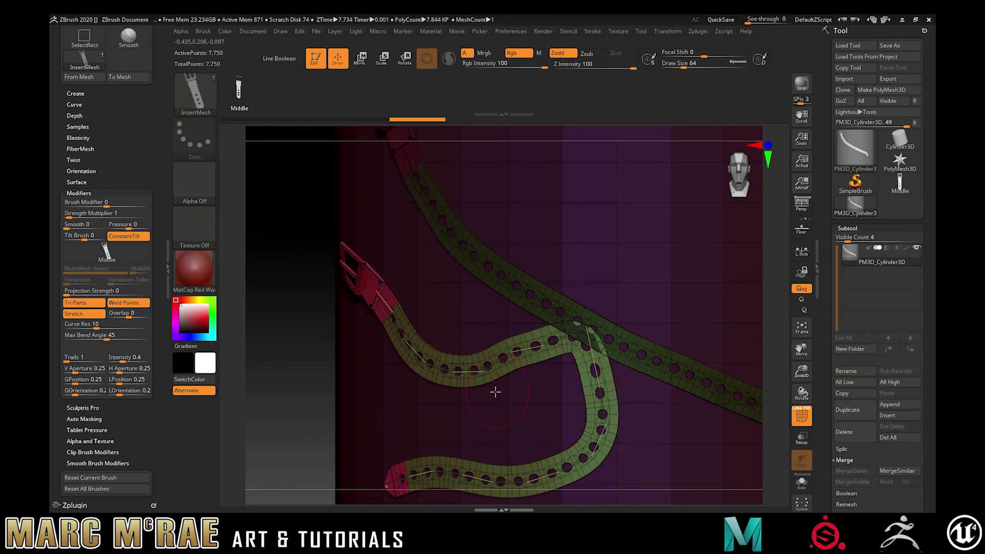
click(615, 352)
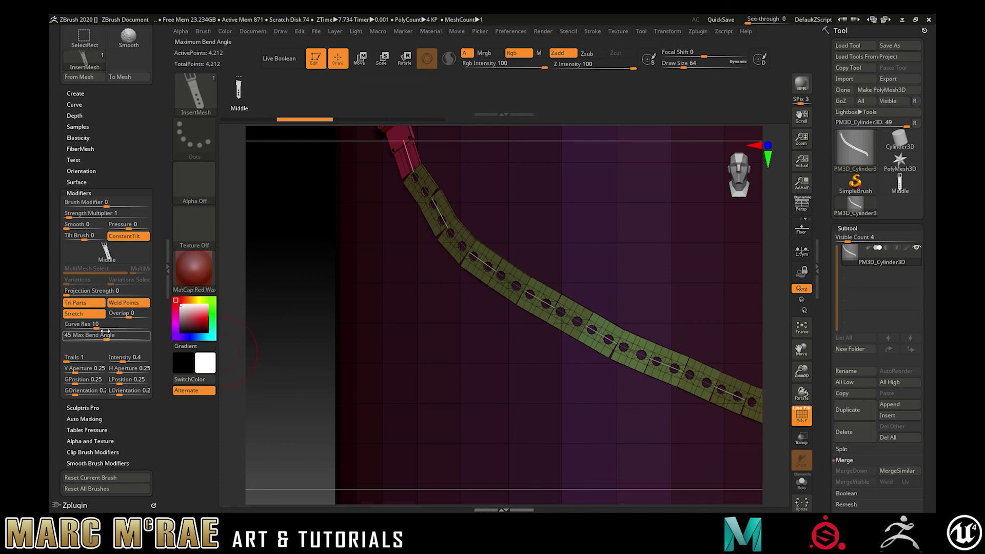
Step: Reapply the brush to the existing curve to rebuild the belt as one smooth welded band
click(579, 343)
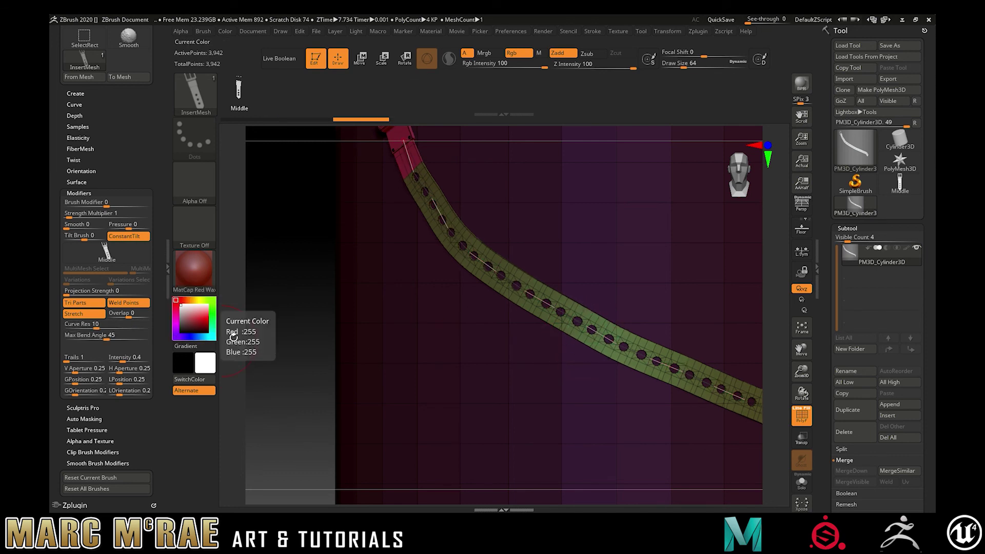